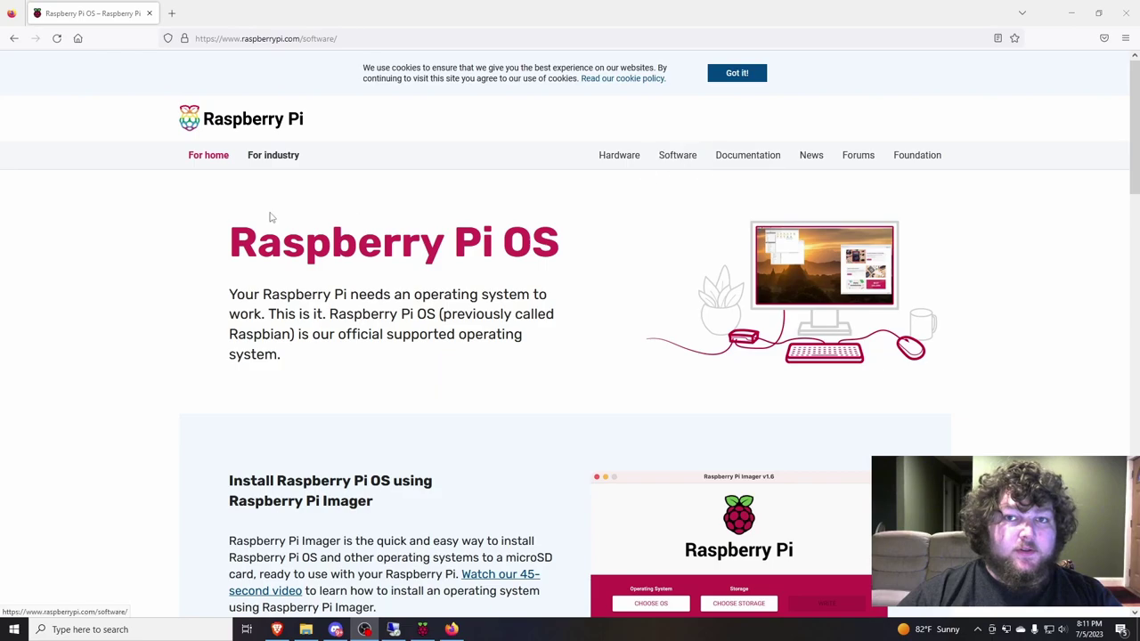
- Look over the Raspberry Pi Imager download options on the Raspberry Pi OS page, and switch to Raspberry Pi Imager
scroll(401, 294, "down", 5)
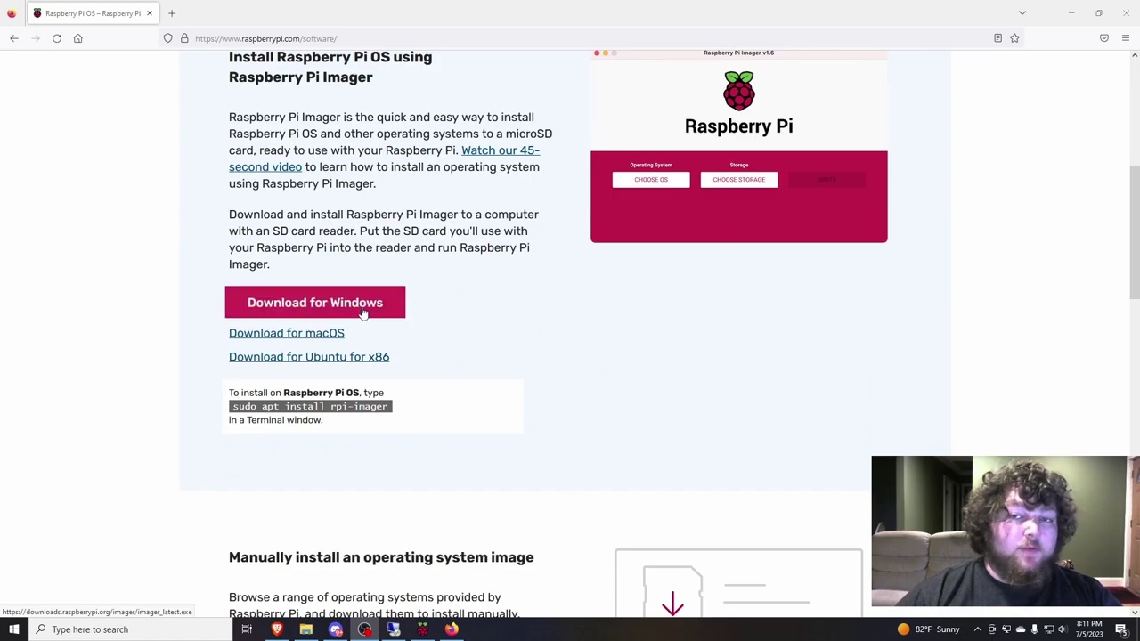
scroll(398, 308, "up", 1)
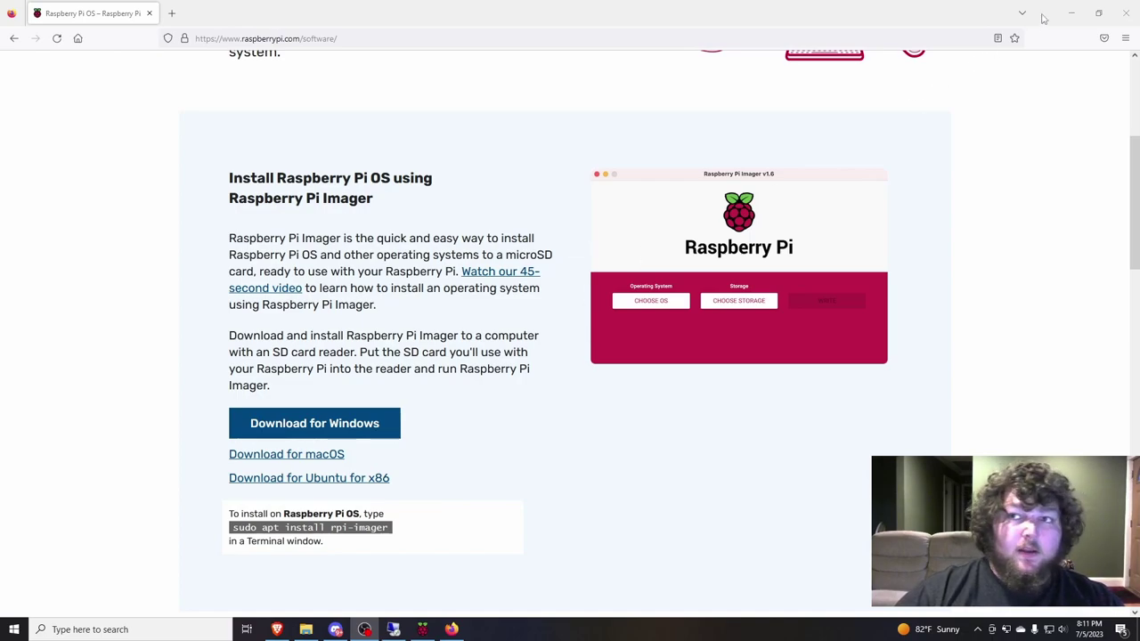
left_click(1071, 12)
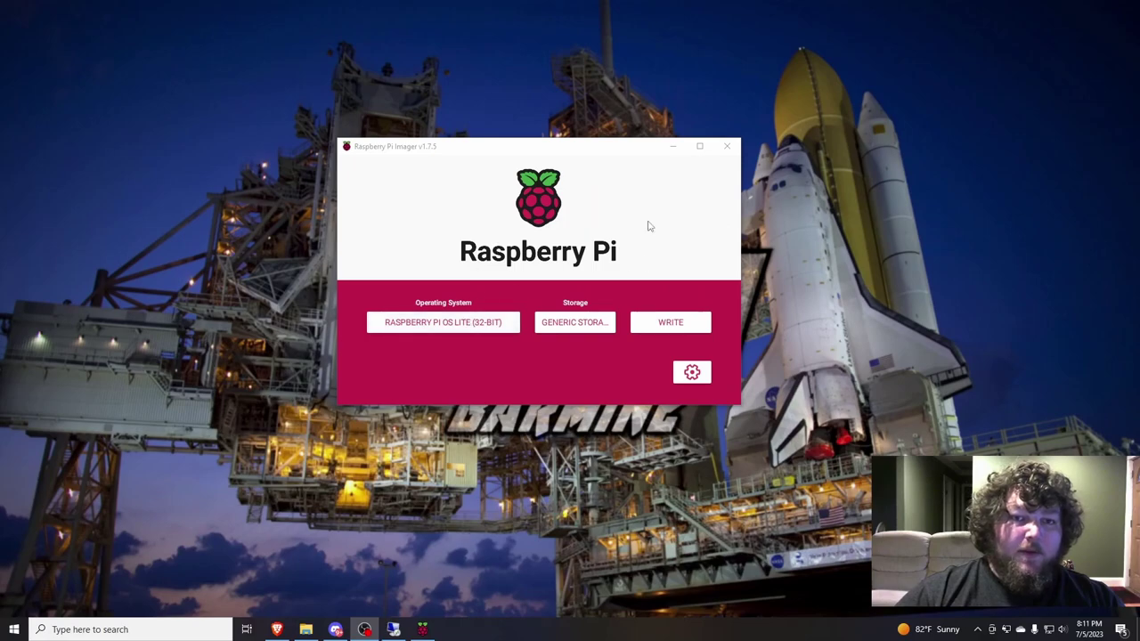
- Examine the operating system categories on offer, including the media player and the emulation and game systems
left_click(468, 323)
scroll(454, 331, "down", 5)
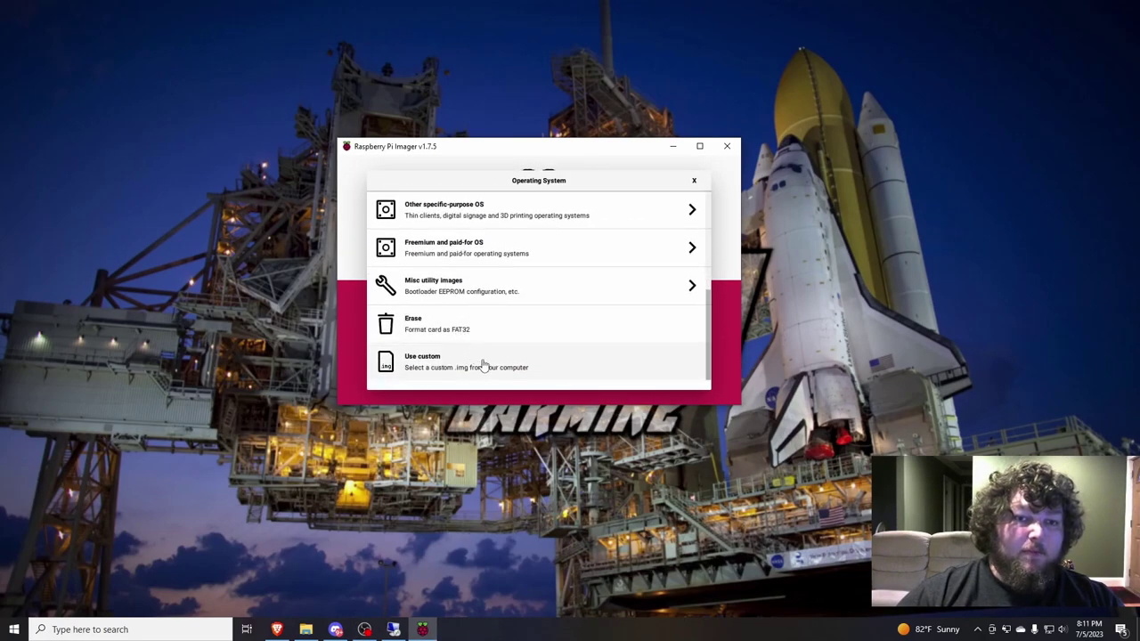
scroll(499, 348, "up", 5)
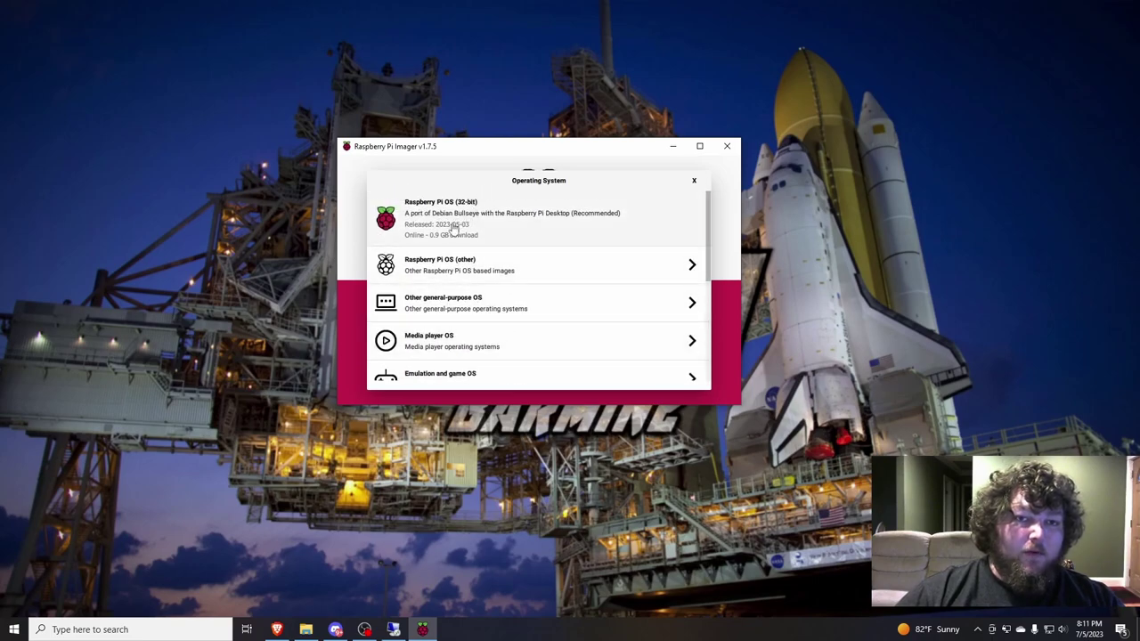
scroll(443, 253, "down", 1)
scroll(459, 333, "down", 2)
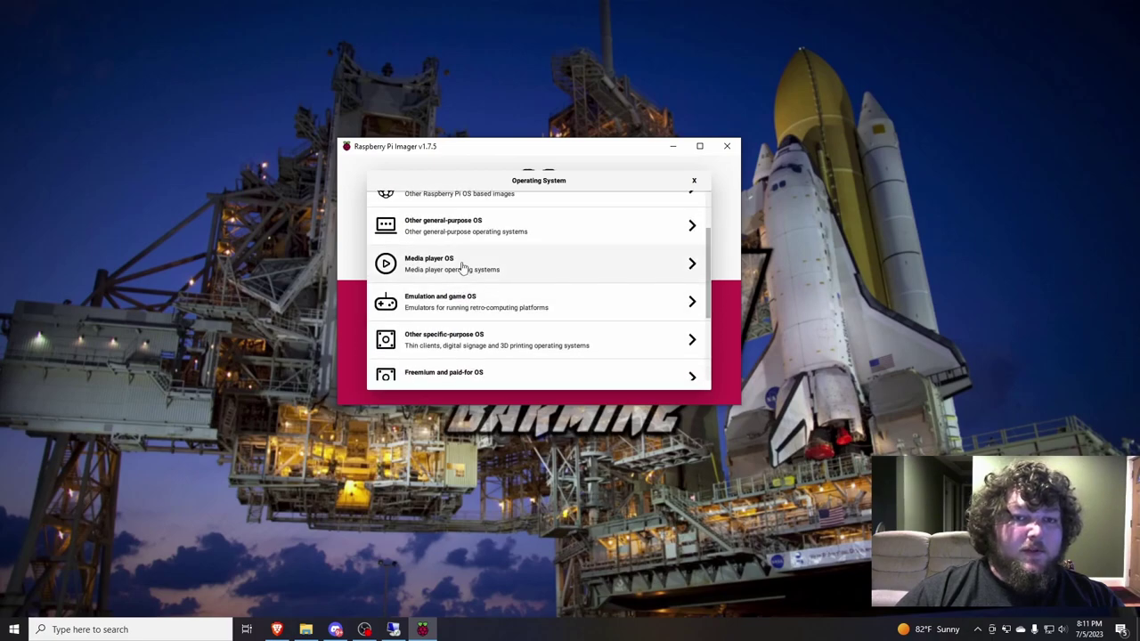
left_click(470, 265)
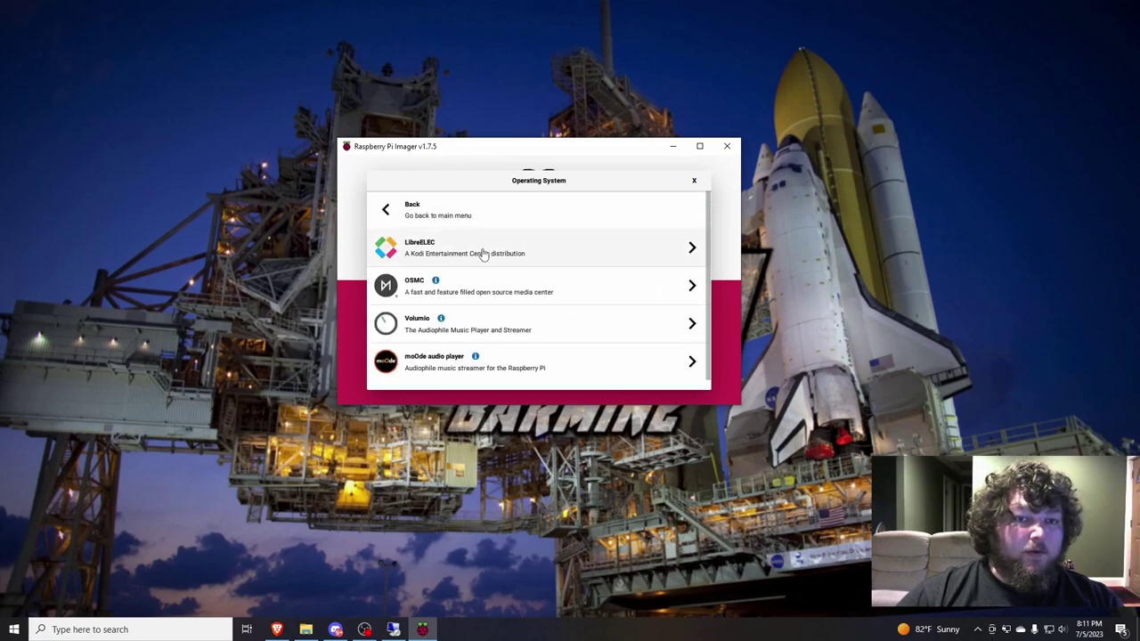
left_click(402, 220)
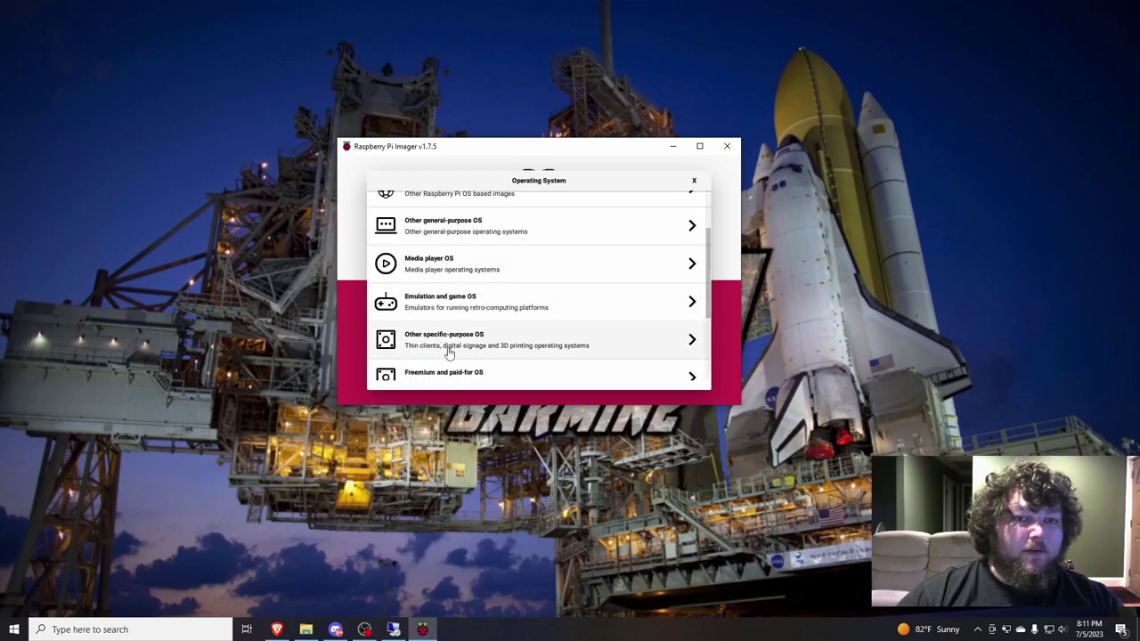
left_click(468, 301)
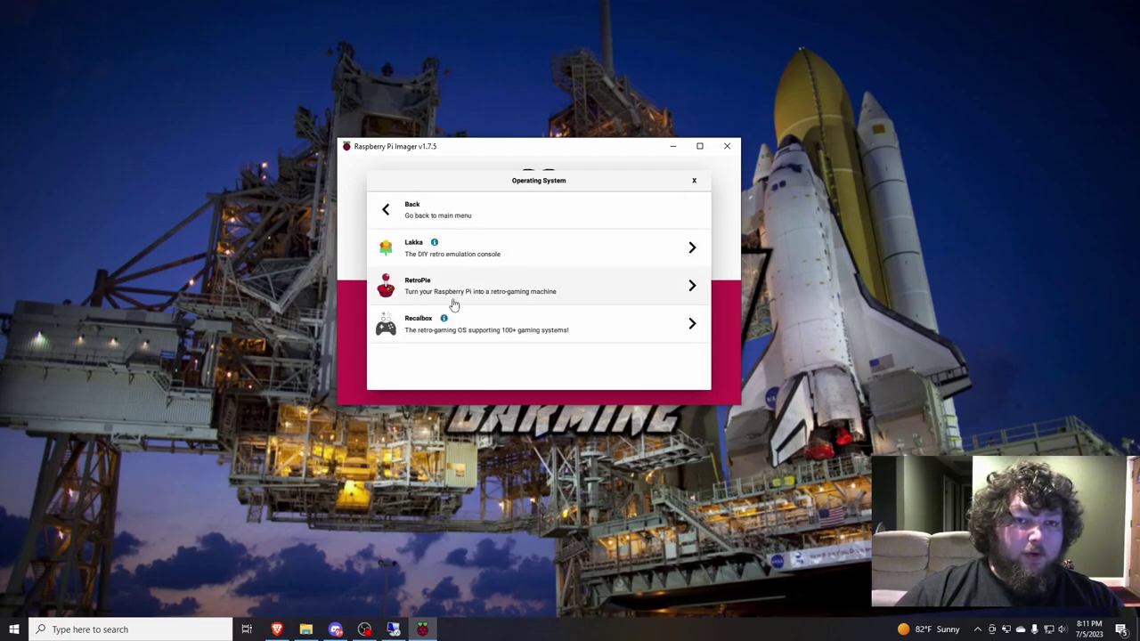
left_click(388, 209)
scroll(453, 340, "down", 3)
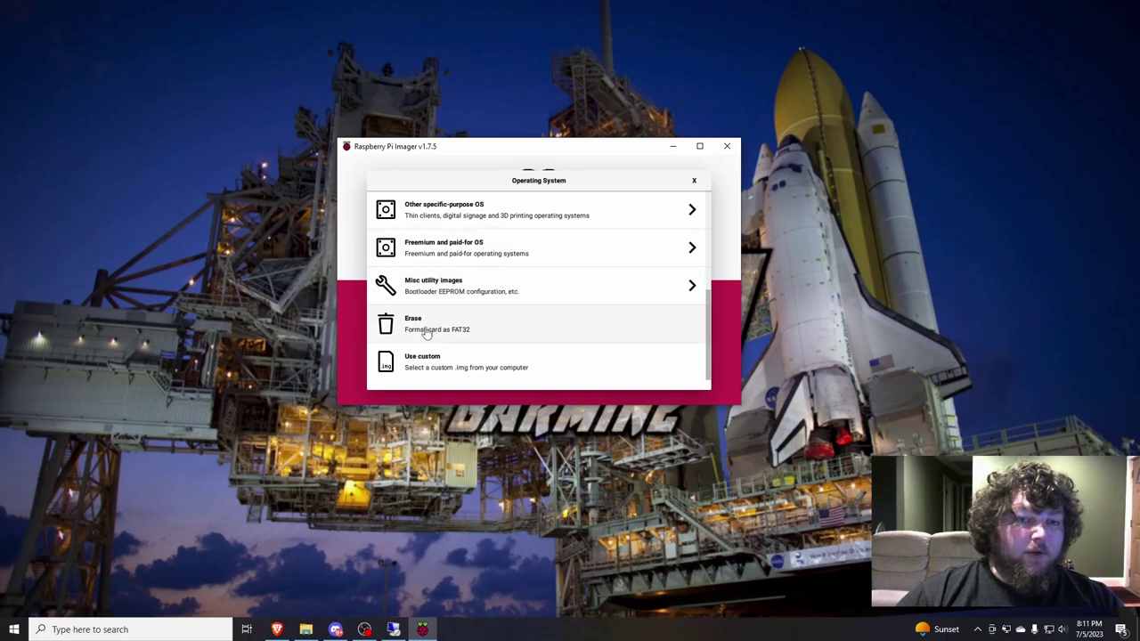
scroll(458, 326, "up", 5)
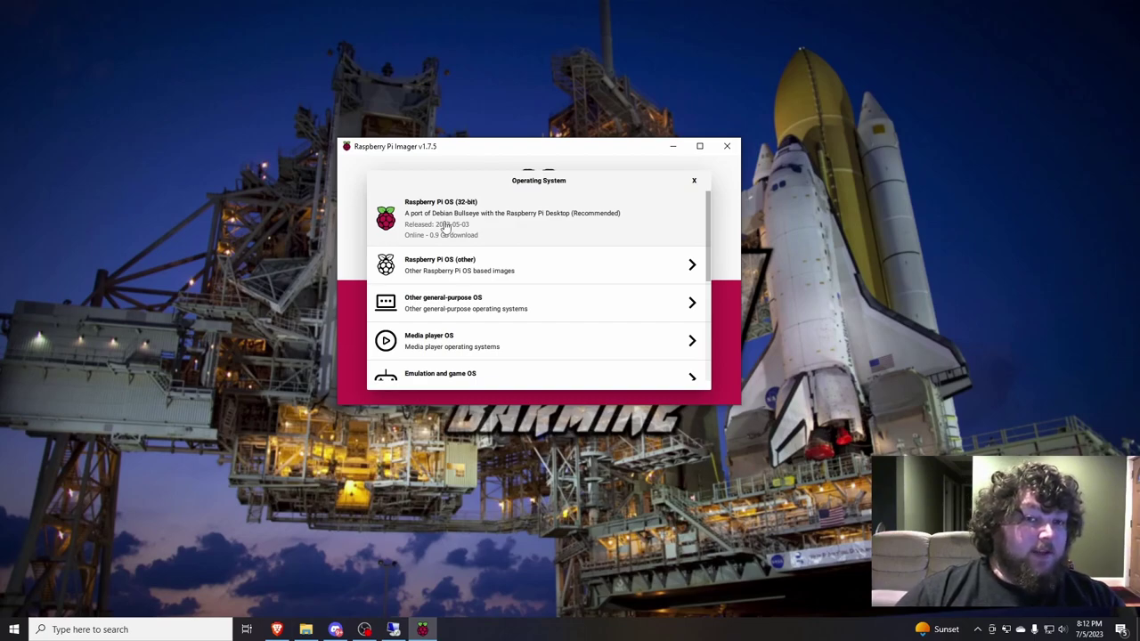
- Choose Raspberry Pi OS Lite (32-bit) as the operating system and the 30.9 GB Generic STORAGE DEVICE USB Device as the storage
left_click(457, 272)
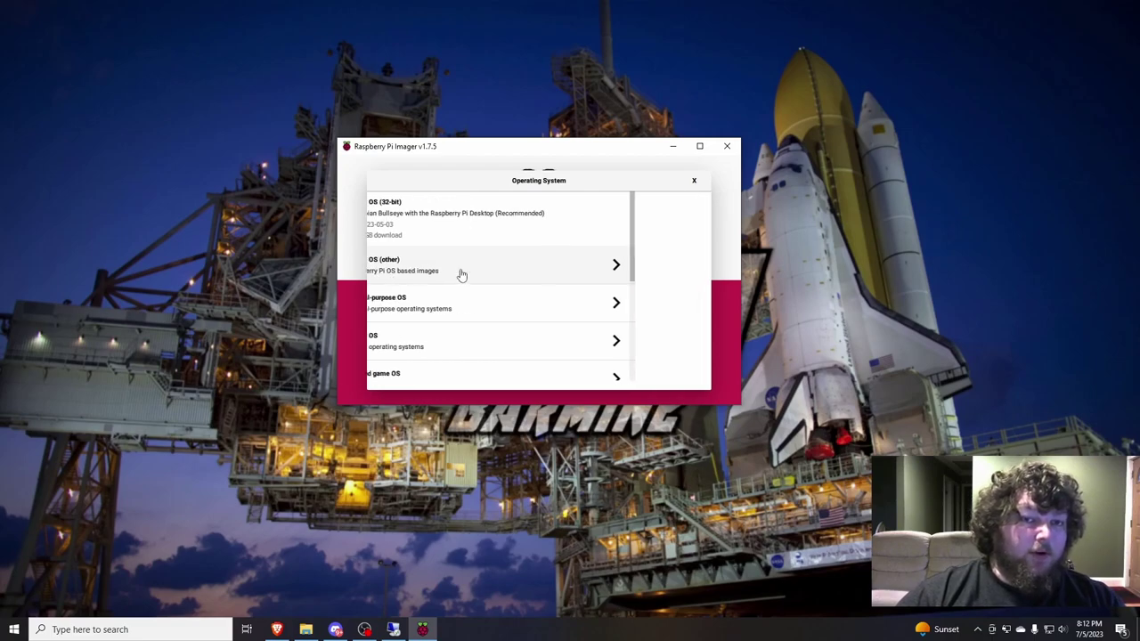
left_click(434, 214)
left_click(448, 274)
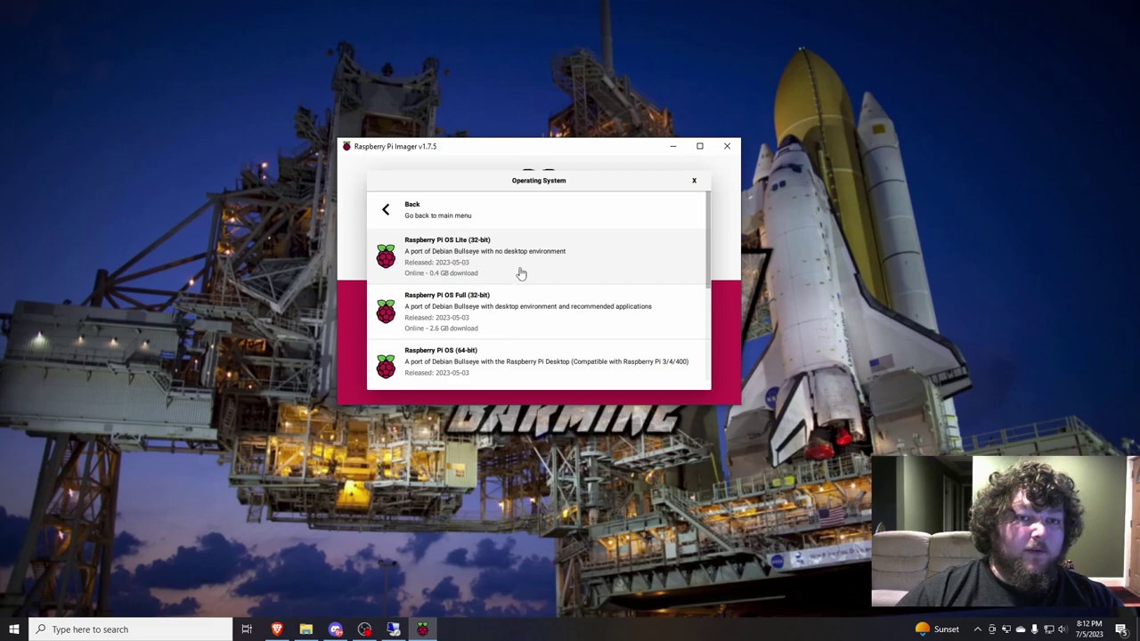
left_click(457, 257)
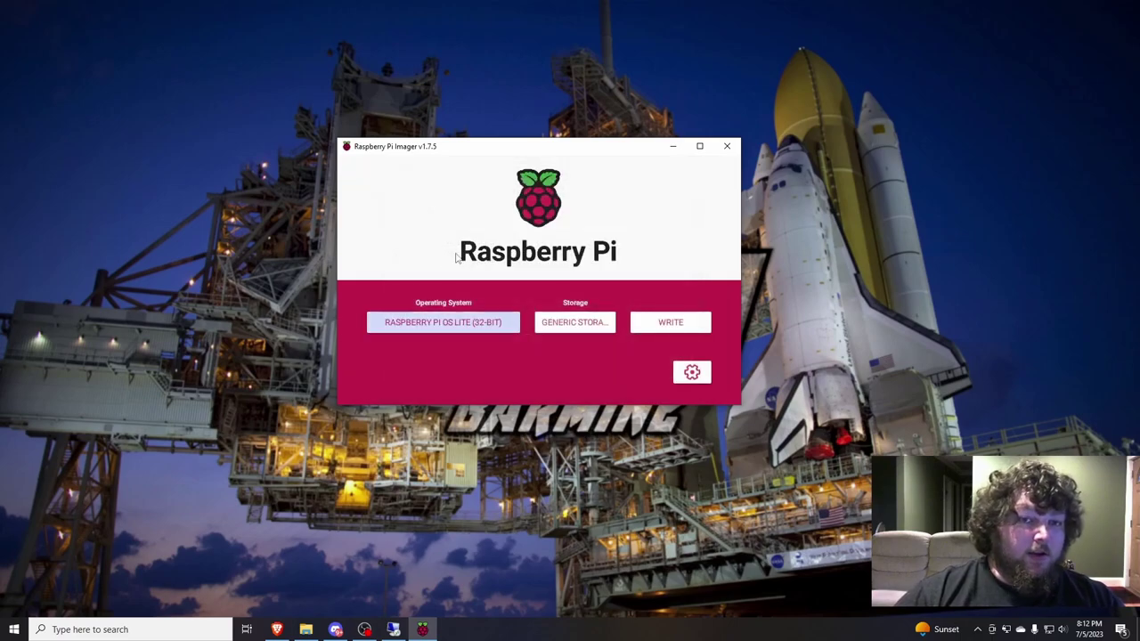
left_click(575, 323)
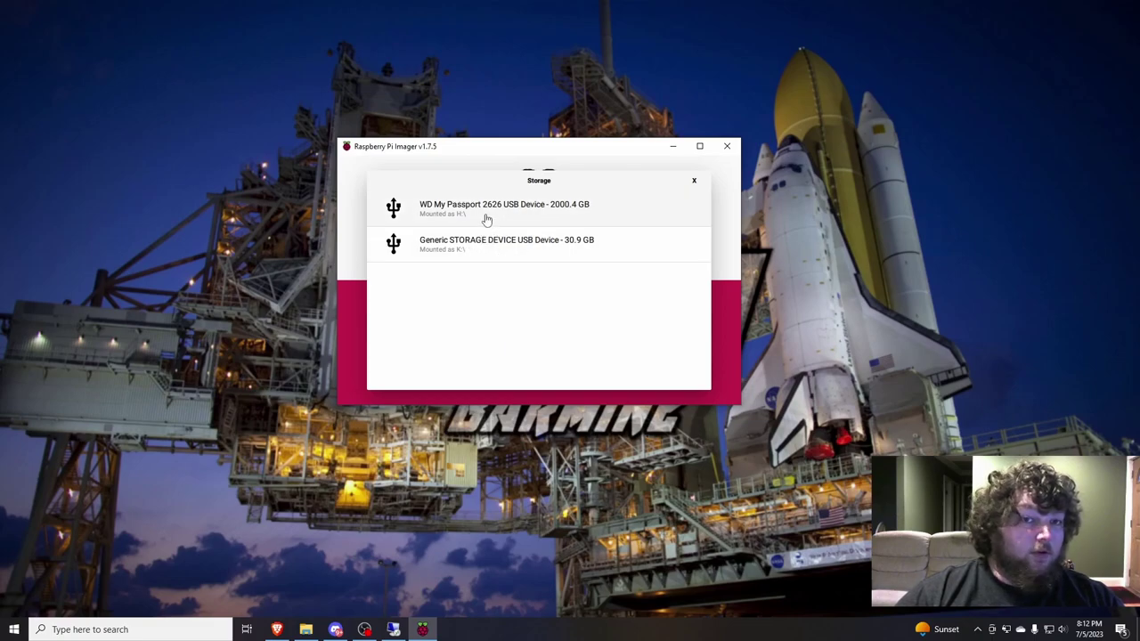
left_click(516, 251)
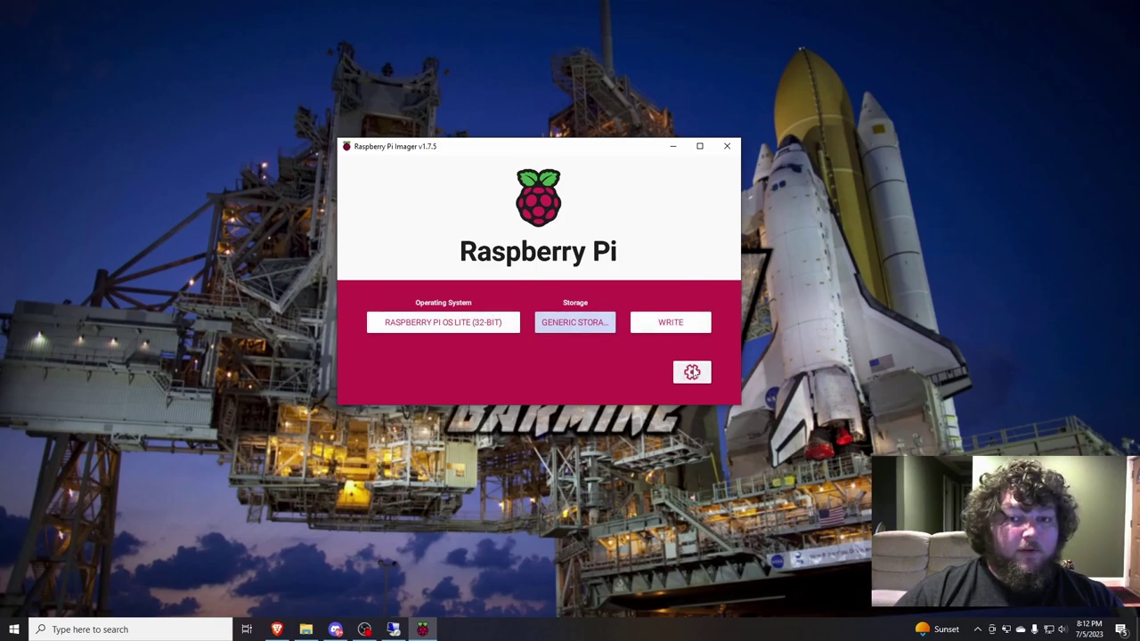
- Enable a custom hostname in the advanced image options and set it to pihole
left_click(693, 373)
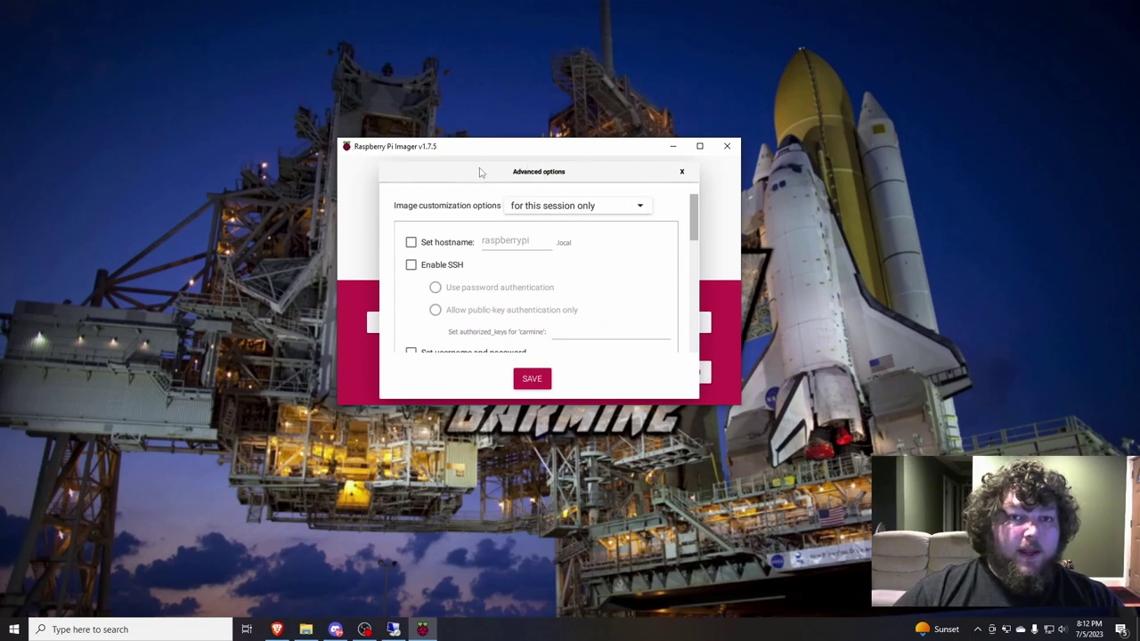
scroll(526, 303, "down", 3)
scroll(512, 285, "up", 4)
scroll(508, 281, "down", 1)
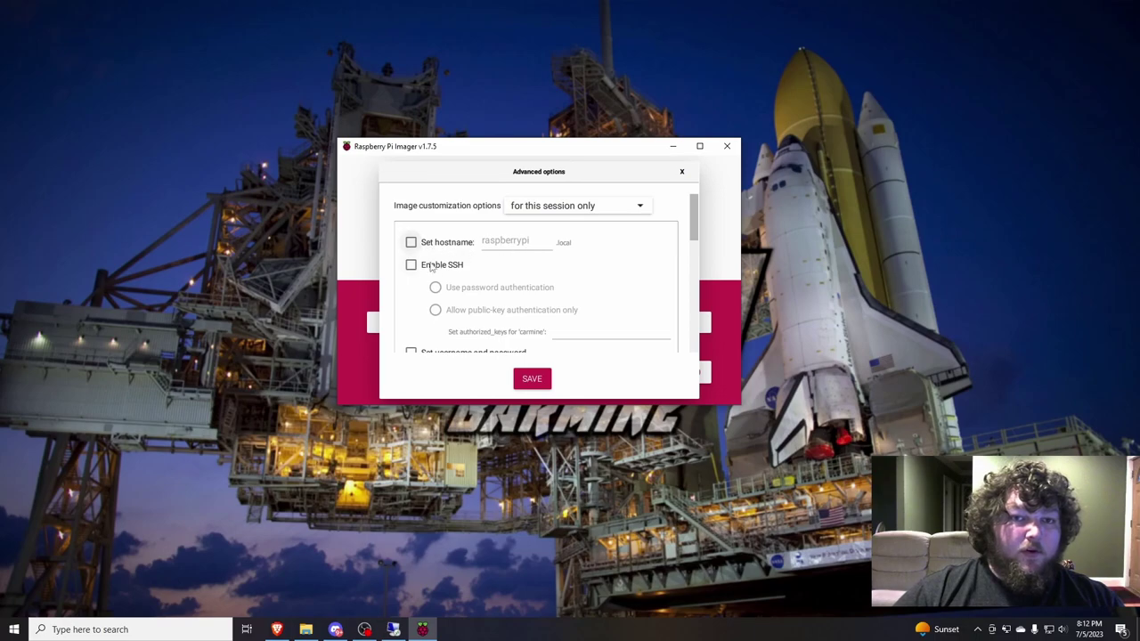
scroll(427, 272, "down", 2)
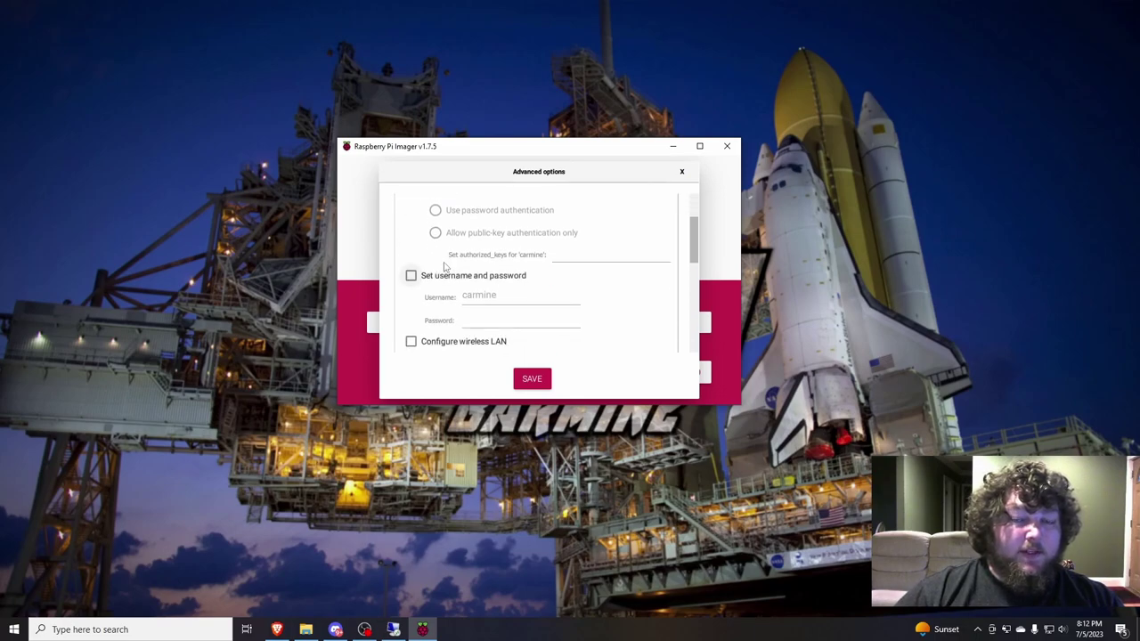
scroll(427, 258, "up", 2)
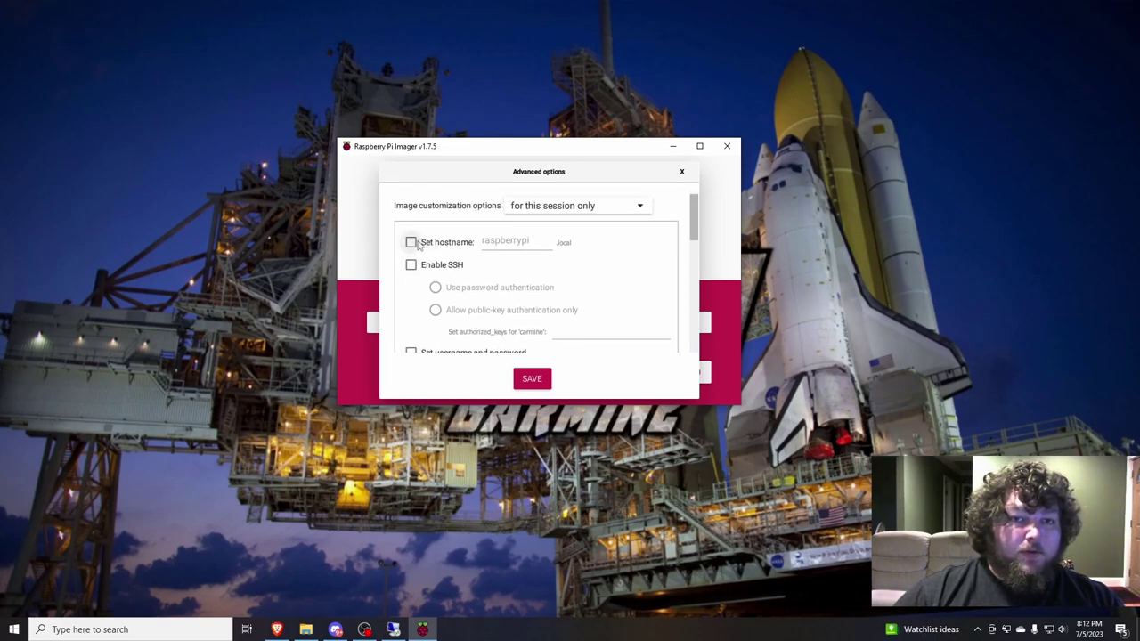
left_click(412, 243)
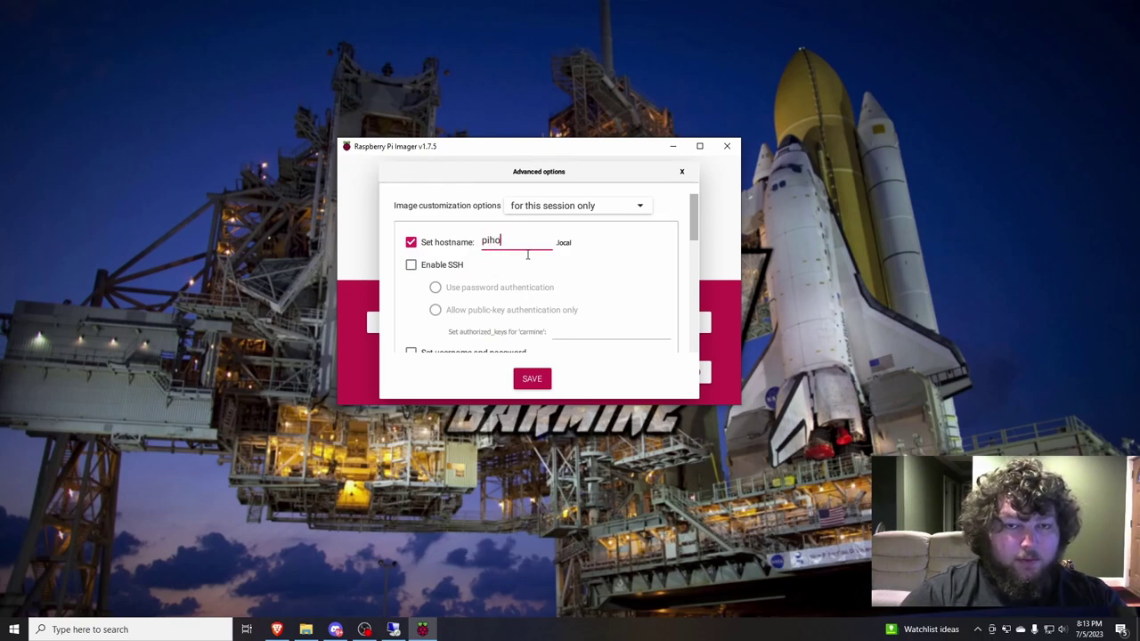
- Enable SSH with password authentication and enter the account password for the preset username
left_click(412, 265)
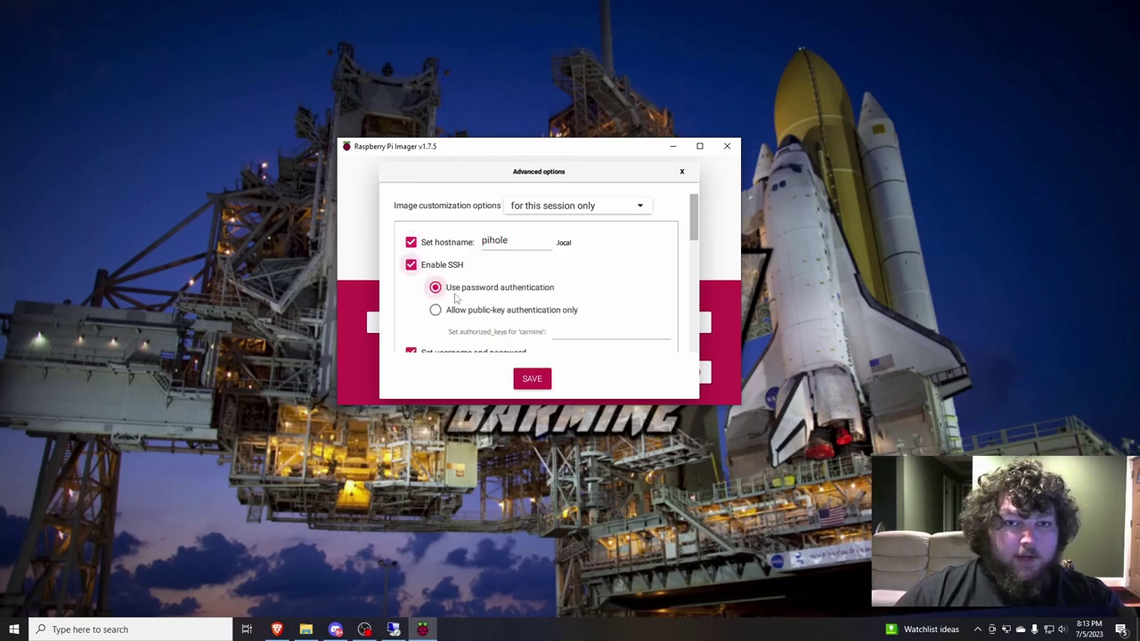
scroll(499, 285, "down", 2)
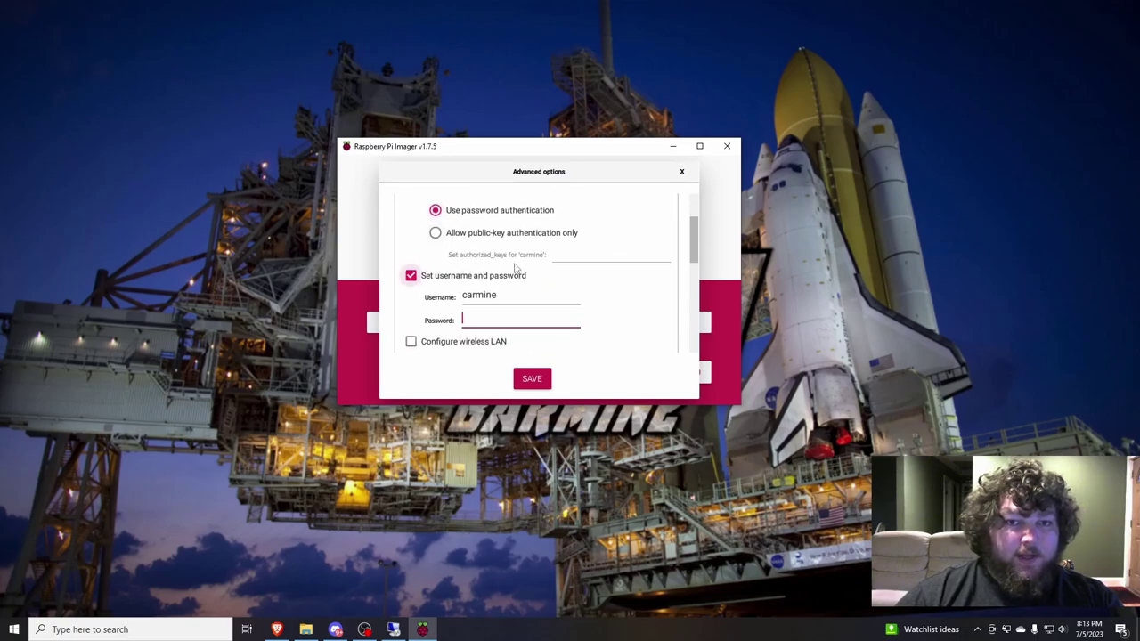
type("c")
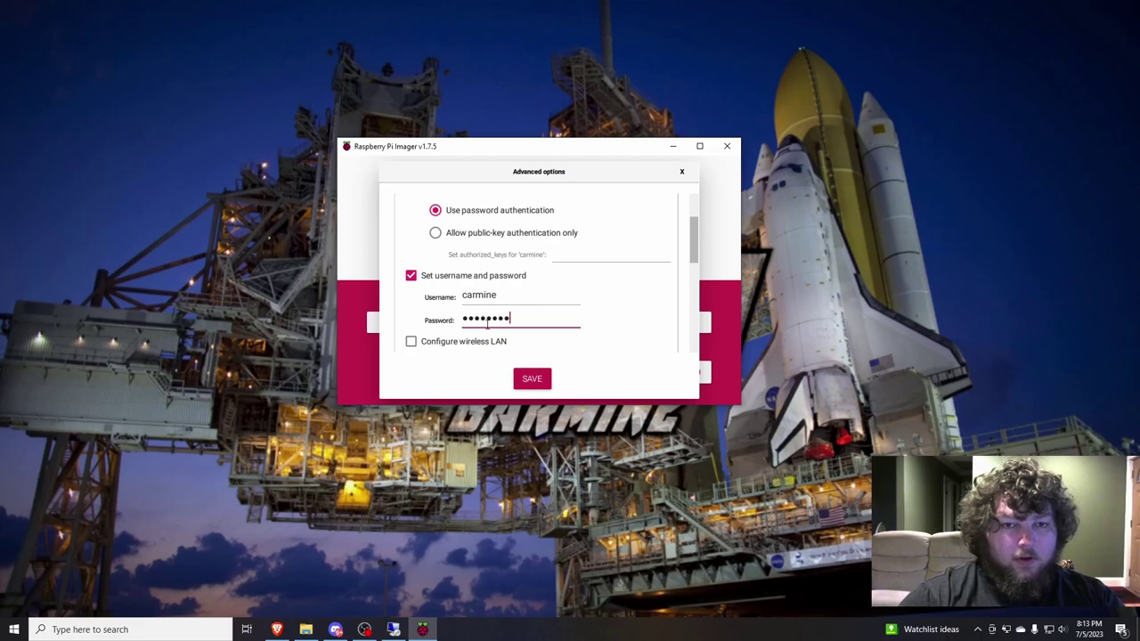
- Enable the locale settings with time zone America/New_York and keyboard layout us, and save the advanced options
scroll(486, 325, "down", 4)
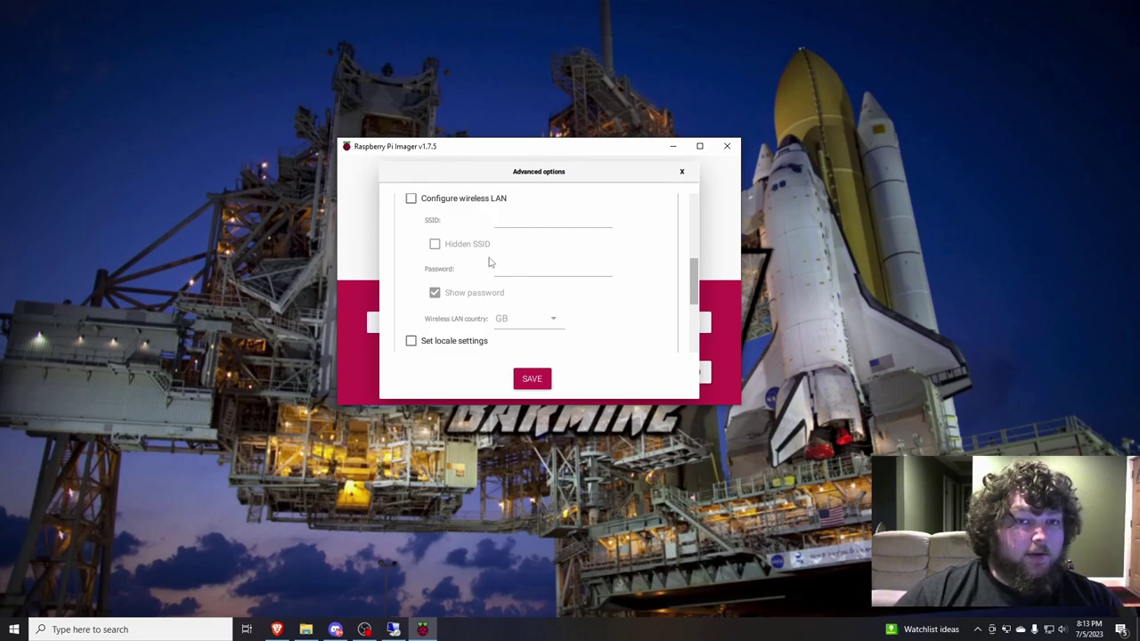
scroll(488, 252, "down", 4)
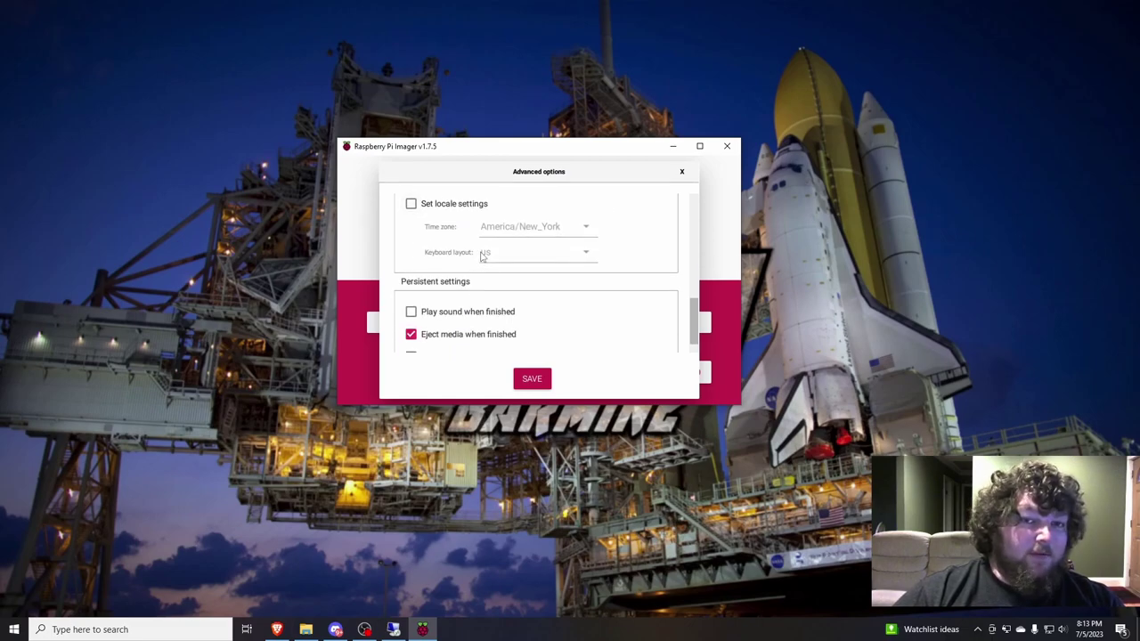
left_click(460, 212)
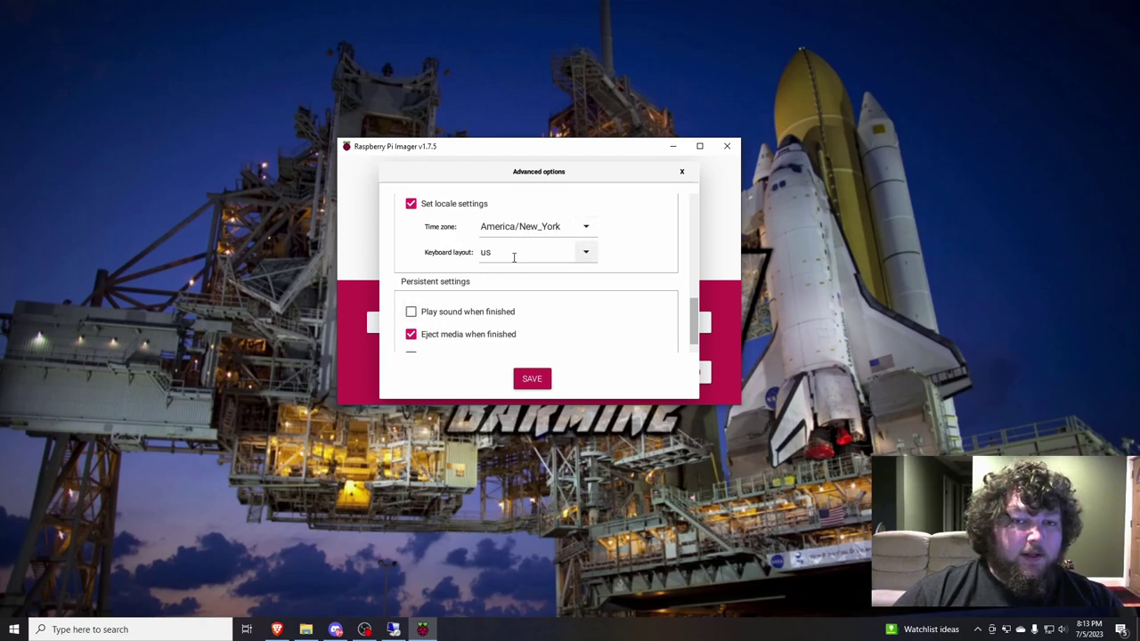
scroll(485, 285, "down", 1)
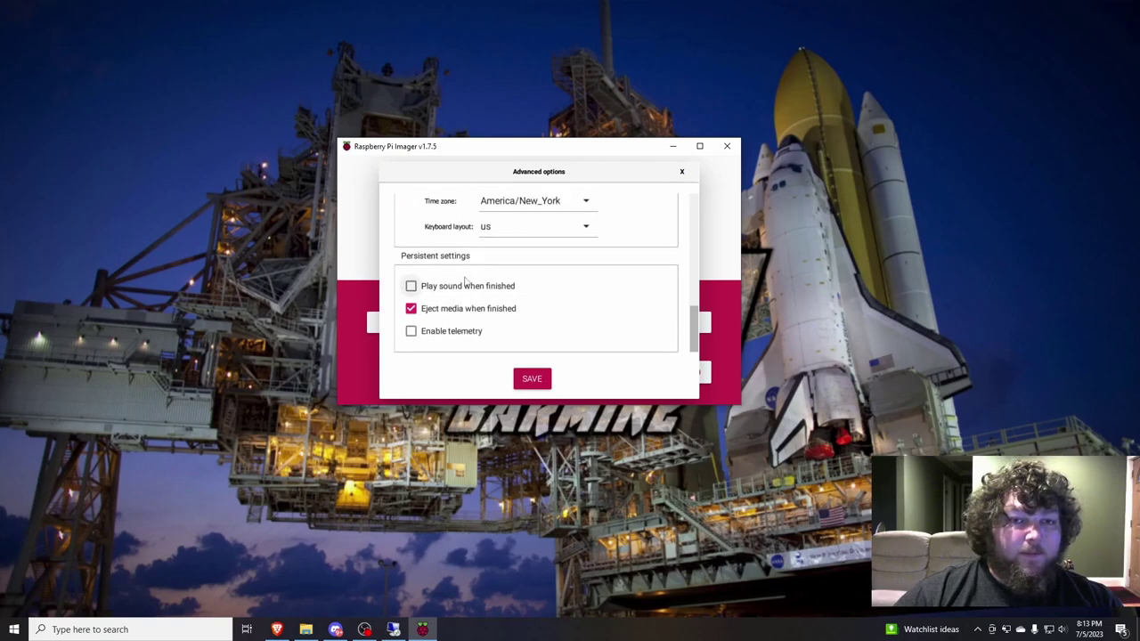
left_click(532, 380)
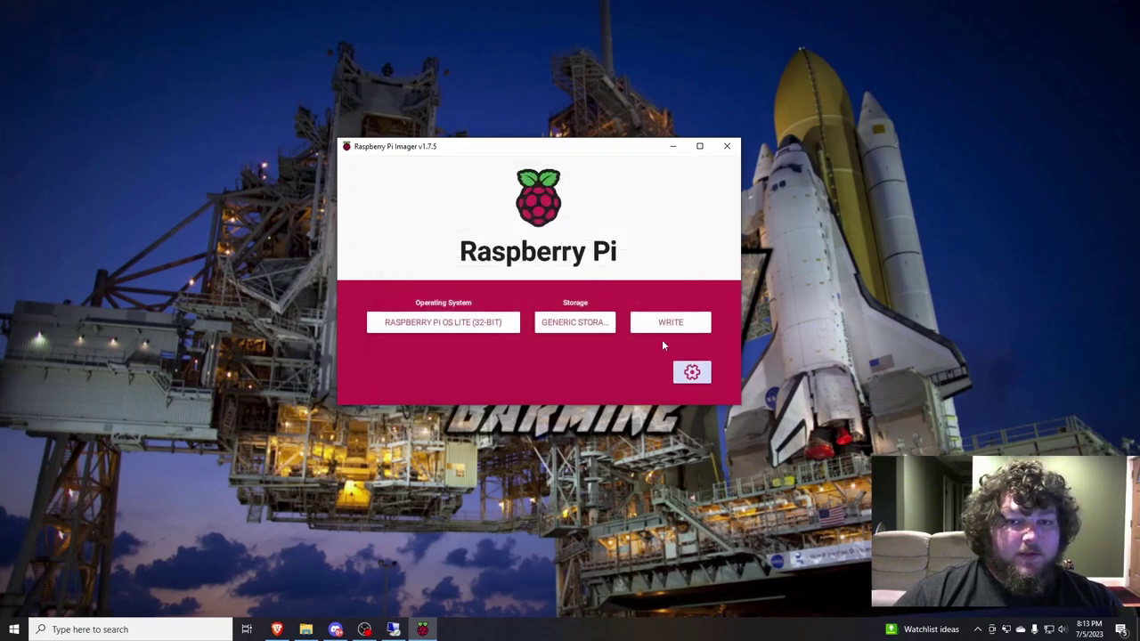
- Start writing the configured image to the chosen USB storage device, agreeing to erase its existing data
left_click(672, 323)
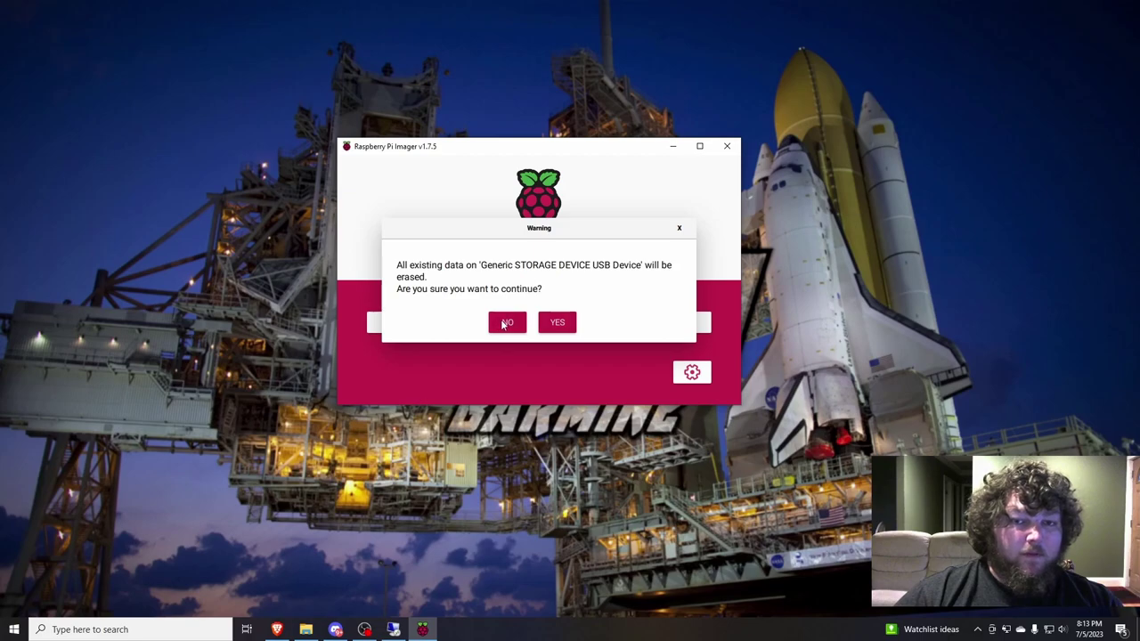
left_click(559, 323)
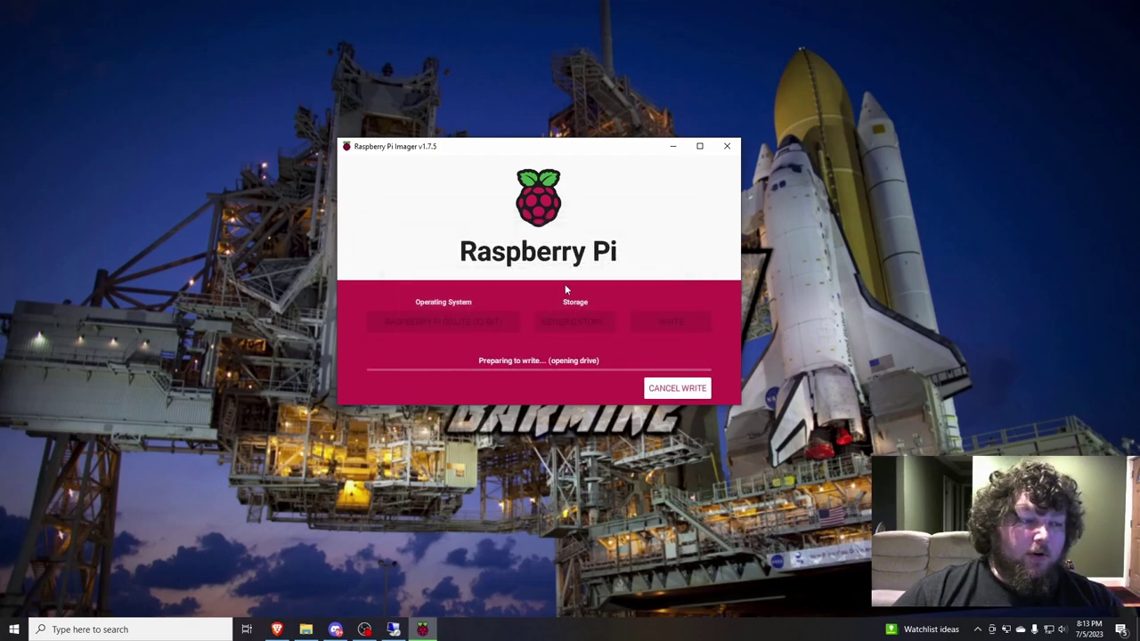